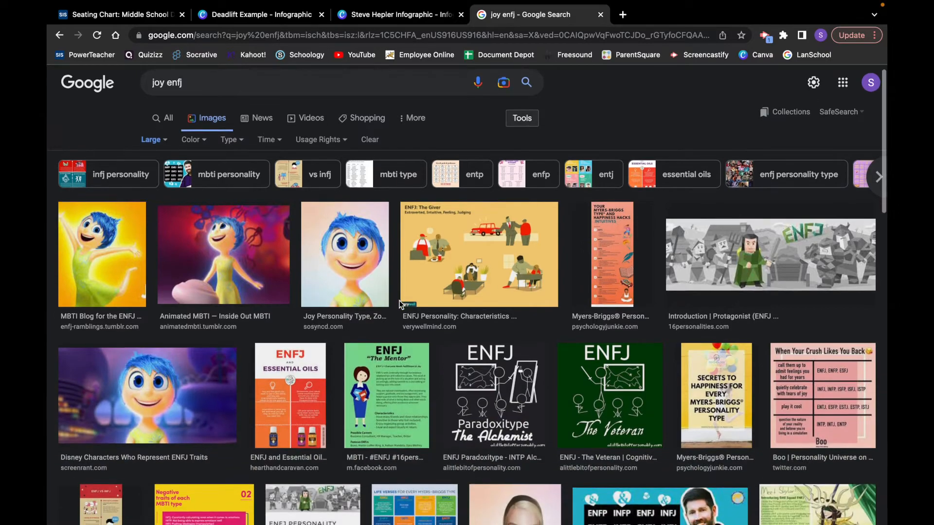
Save the full-size image of Joy on the orange background to the Desktop as "Joy Photo"
scroll(399, 305, "up", 8)
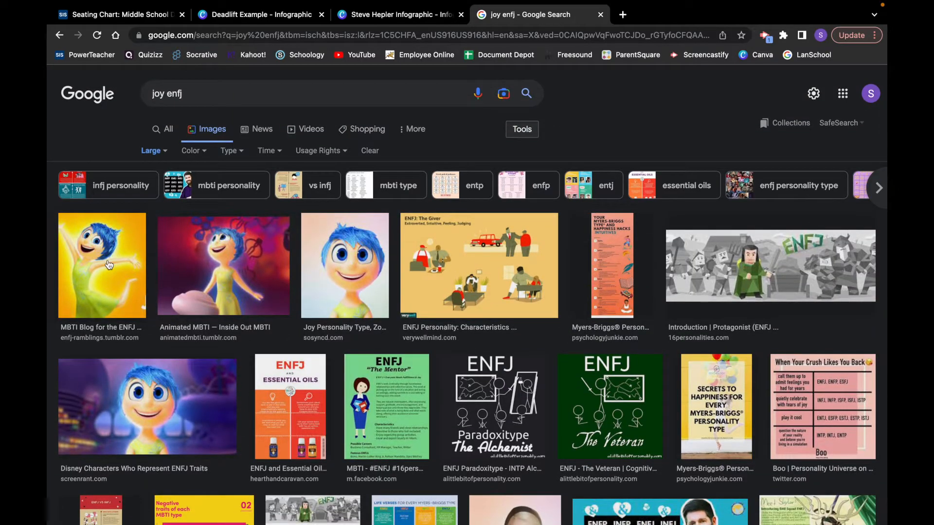
left_click(109, 265)
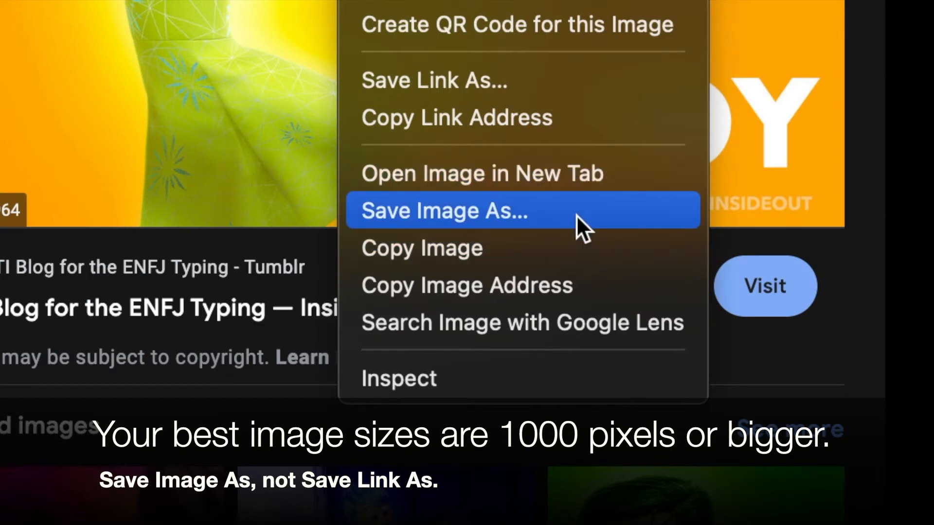
left_click(551, 220)
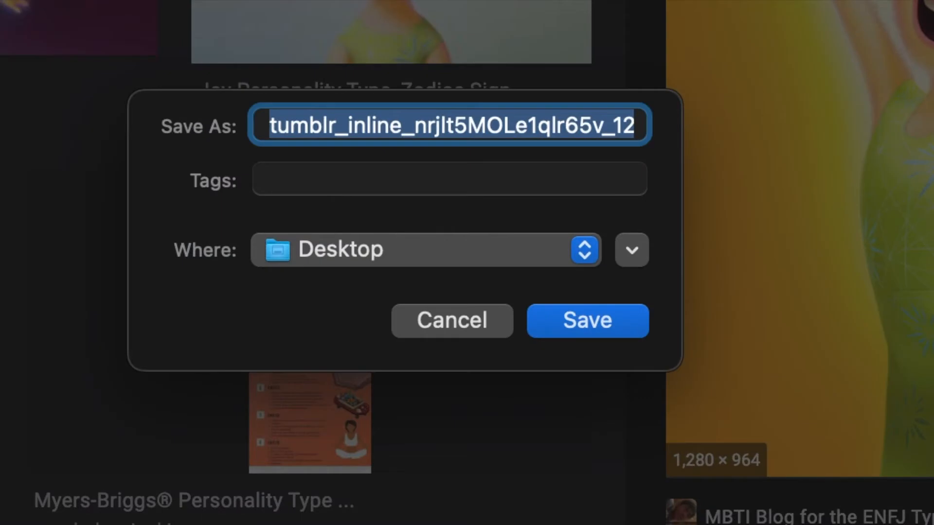
key("BackSpace")
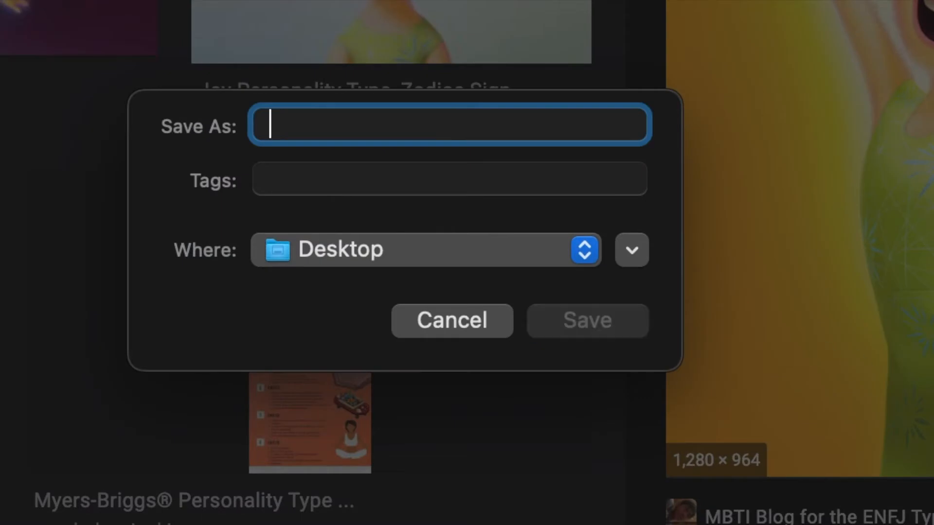
type("Joy Photo")
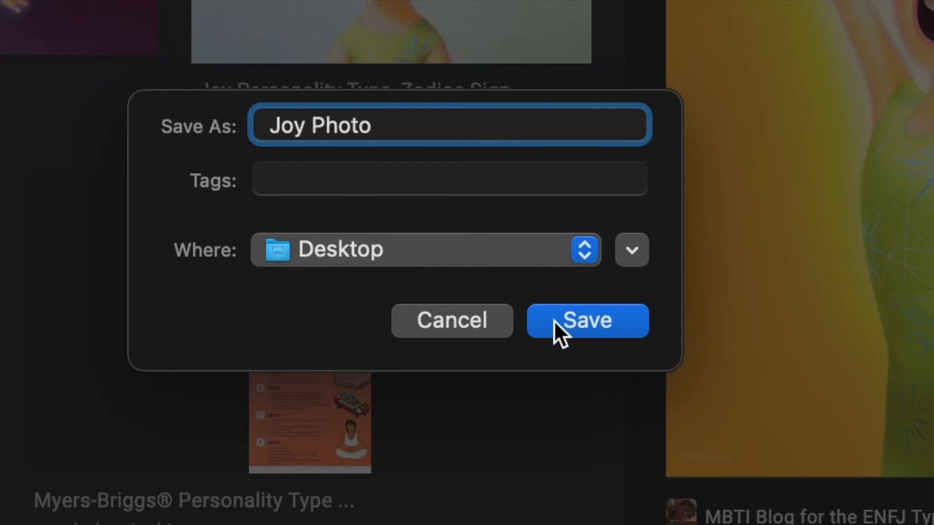
left_click(567, 328)
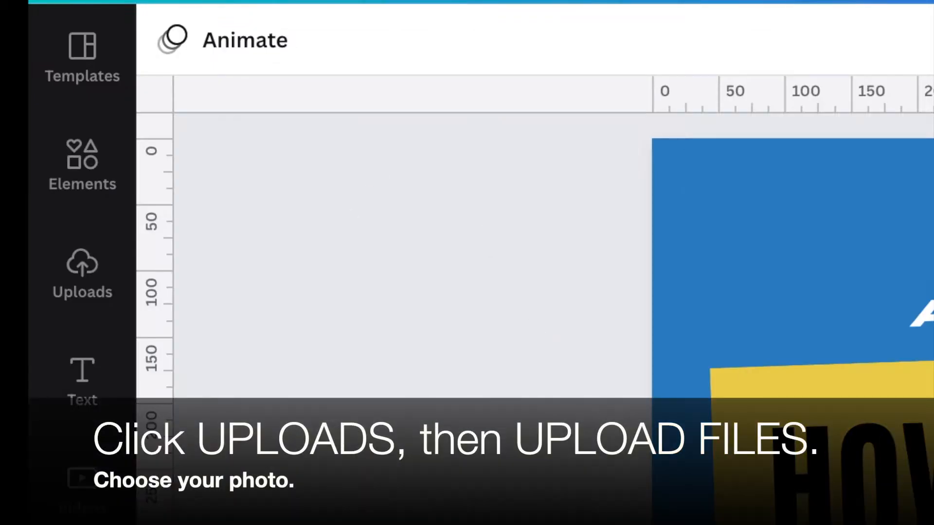
In the Deadlift Example infographic in Canva, upload Joy Photo.jpeg from the Desktop
left_click(86, 281)
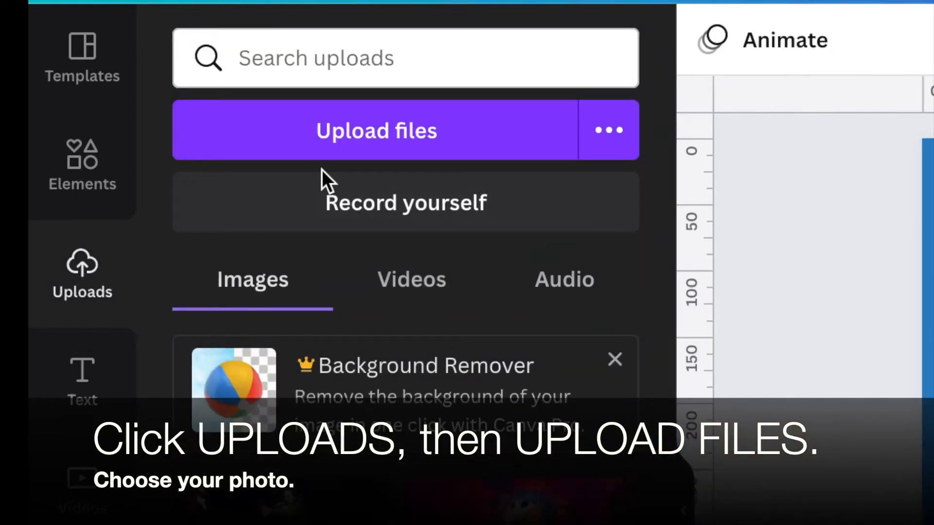
left_click(327, 157)
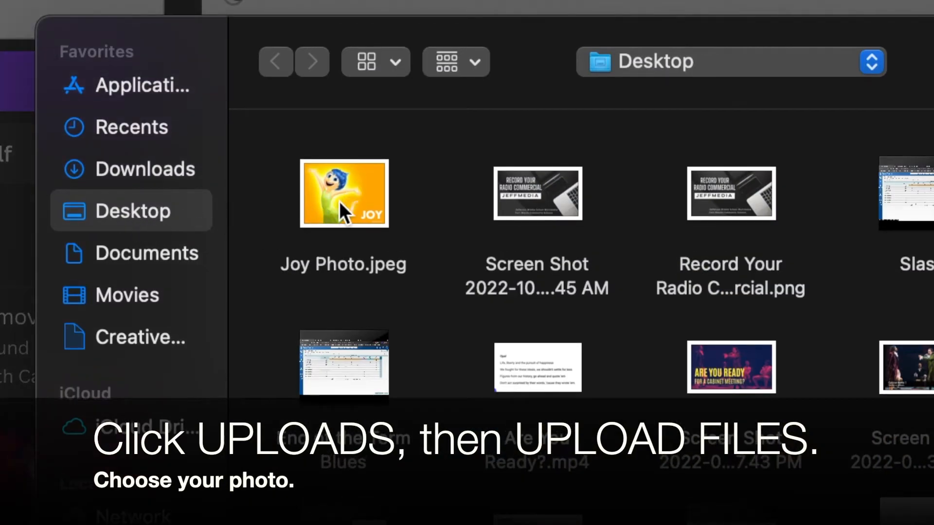
left_click(364, 207)
left_click(799, 465)
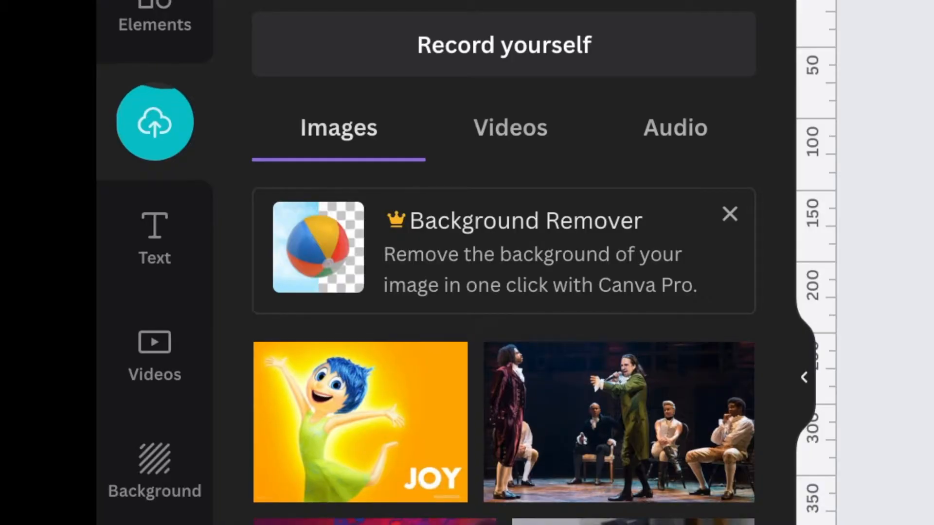
Place the uploaded Joy picture over the title area of the infographic as a separate image, not as the background
left_click_drag(382, 415, 883, 285)
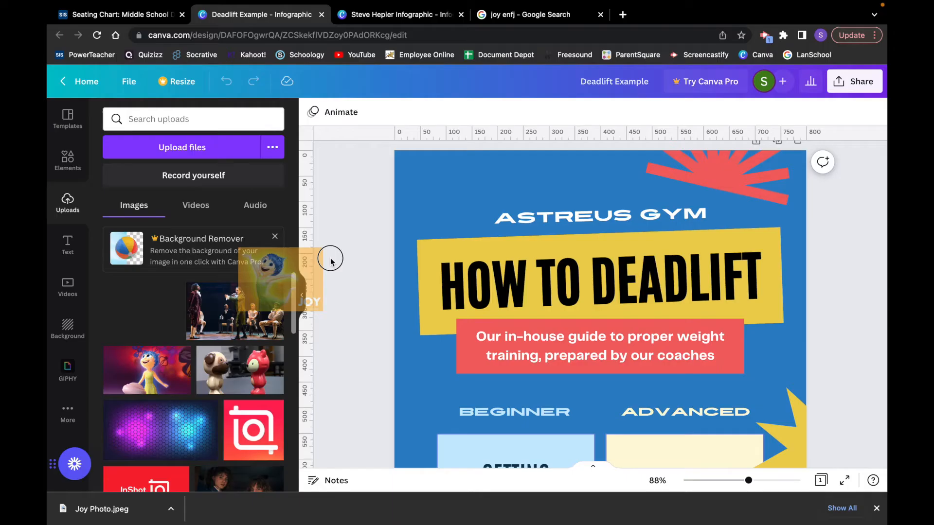
left_click_drag(330, 262, 363, 197)
left_click_drag(142, 312, 522, 199)
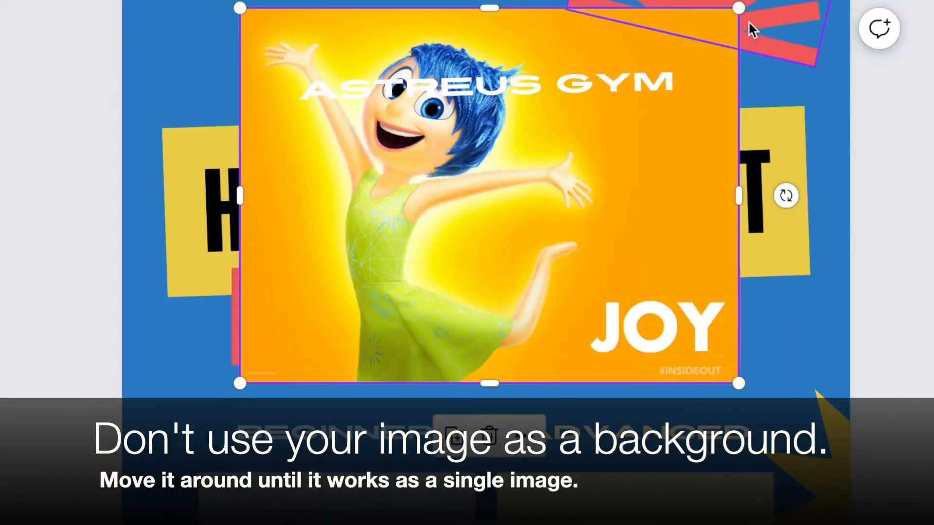
Crop most of the JOY lettering off the picture and size it to fill the upper-left half of the page header
left_click_drag(739, 8, 602, 85)
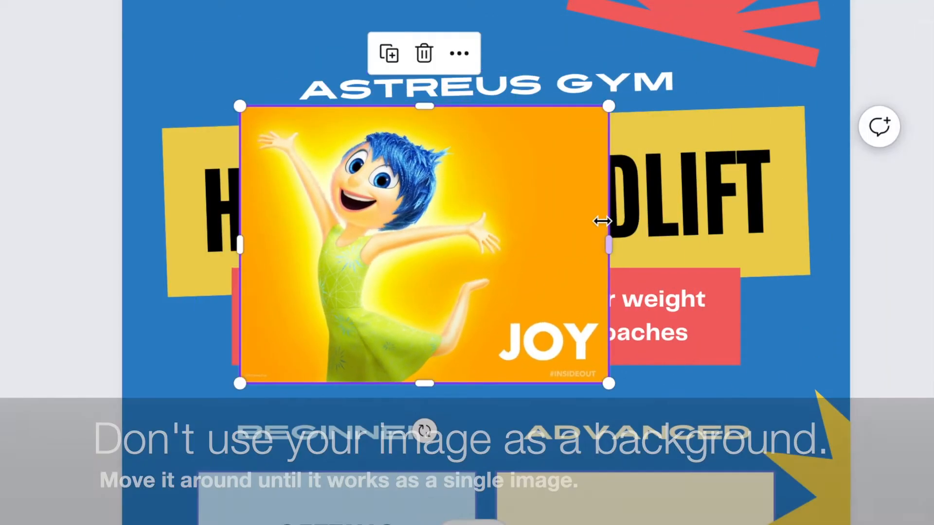
left_click_drag(607, 244, 509, 250)
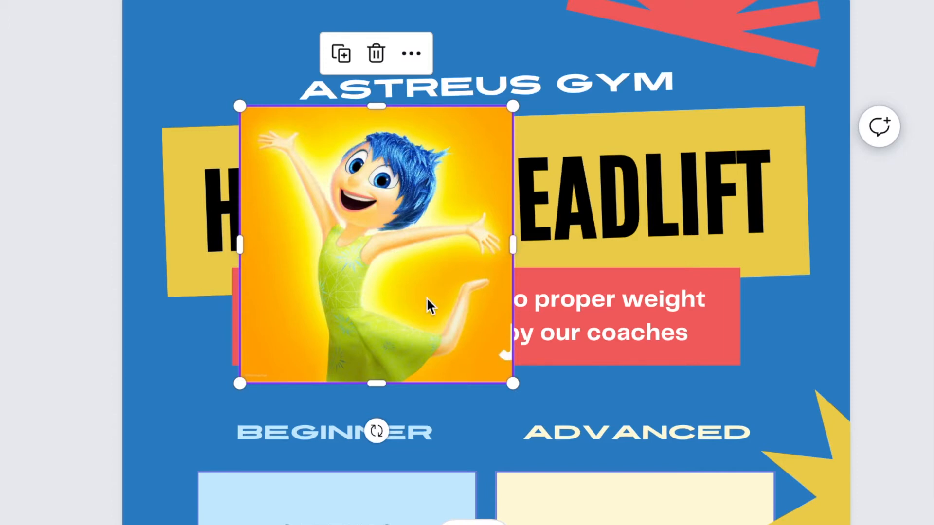
left_click_drag(412, 283, 339, 184)
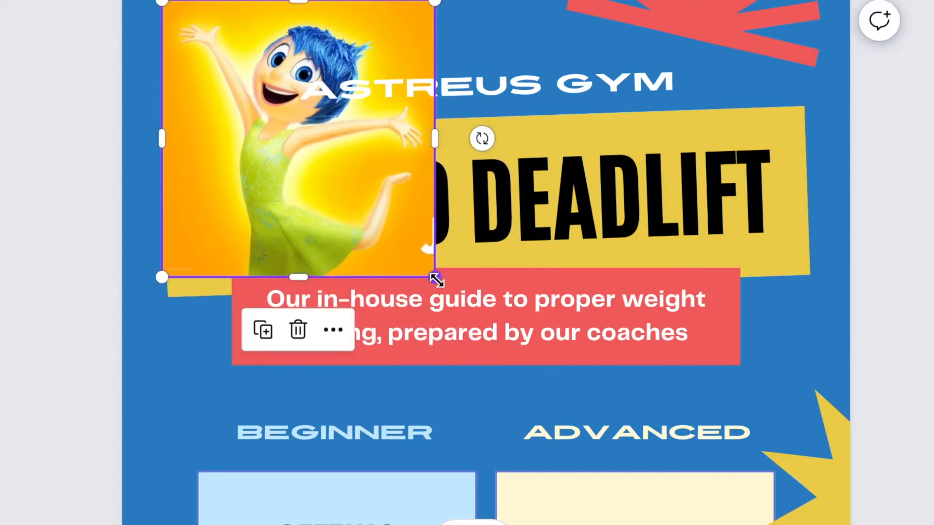
left_click_drag(437, 280, 487, 337)
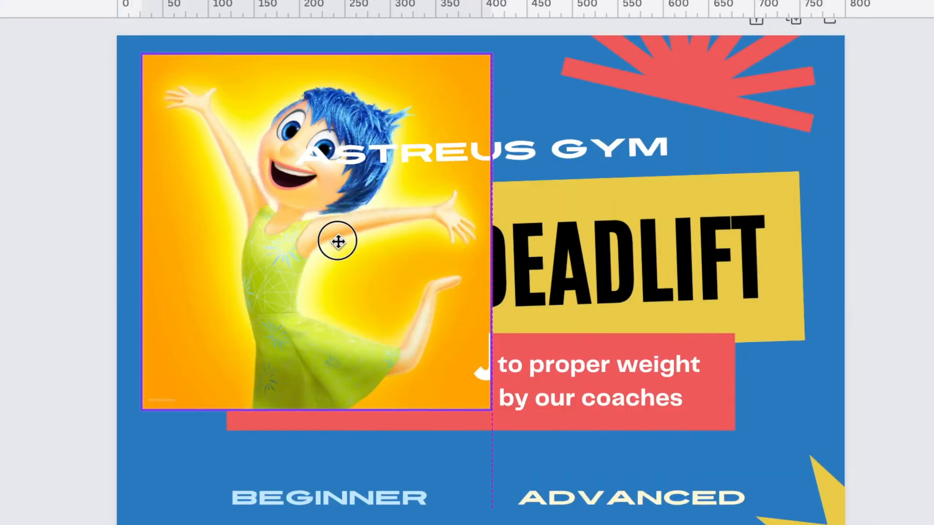
left_click_drag(338, 242, 339, 241)
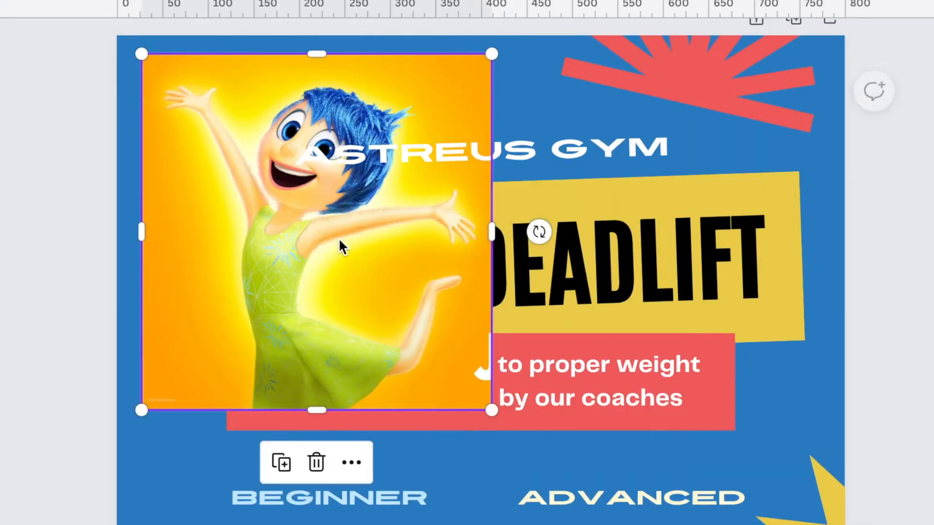
Move the ASTREUS GYM heading to the right of the picture and replace its text with "IF WE'RE BOTH ENFJ..."
left_click_drag(611, 142, 827, 133)
double_click(826, 134)
left_click(826, 135)
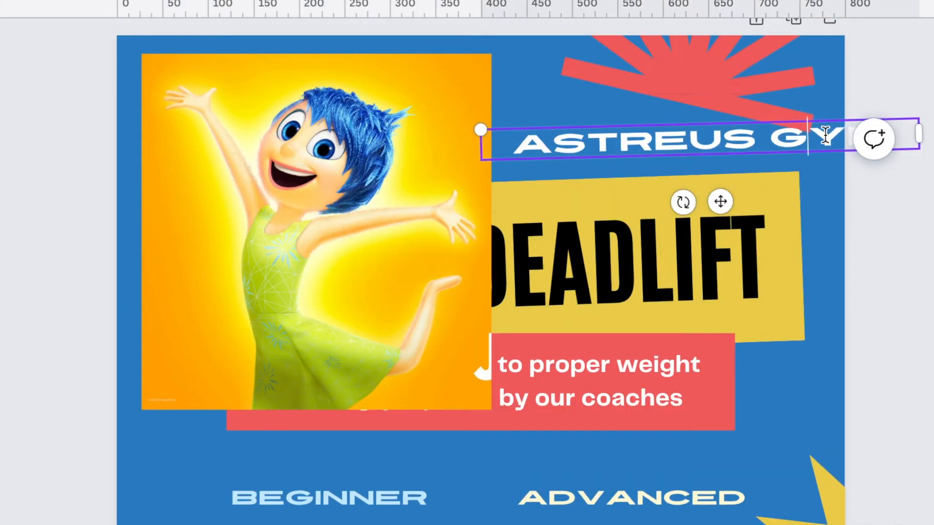
key("BackSpace")
key("BackSpace")
key("BackSpace")
key("BackSpace")
key("BackSpace")
key("ctrl+a")
type("IF WE")
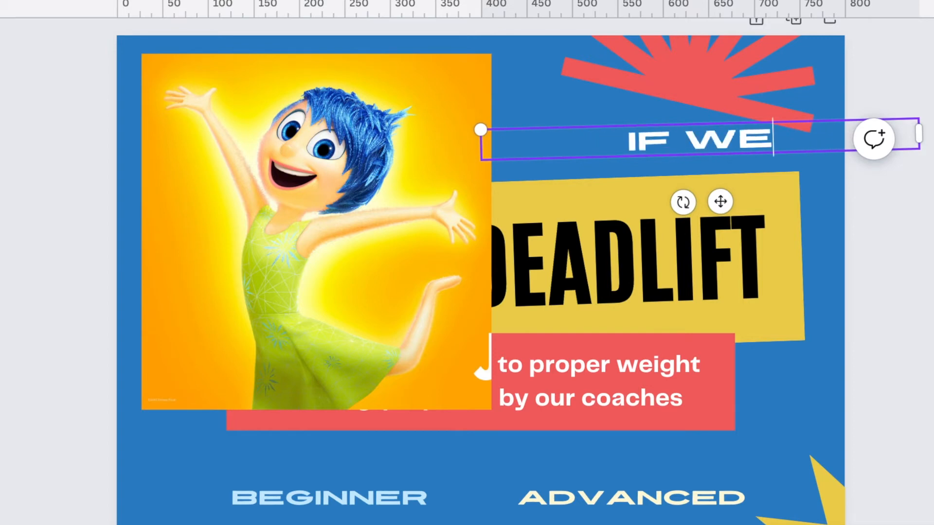
type("'RE BOTH ENFJ...")
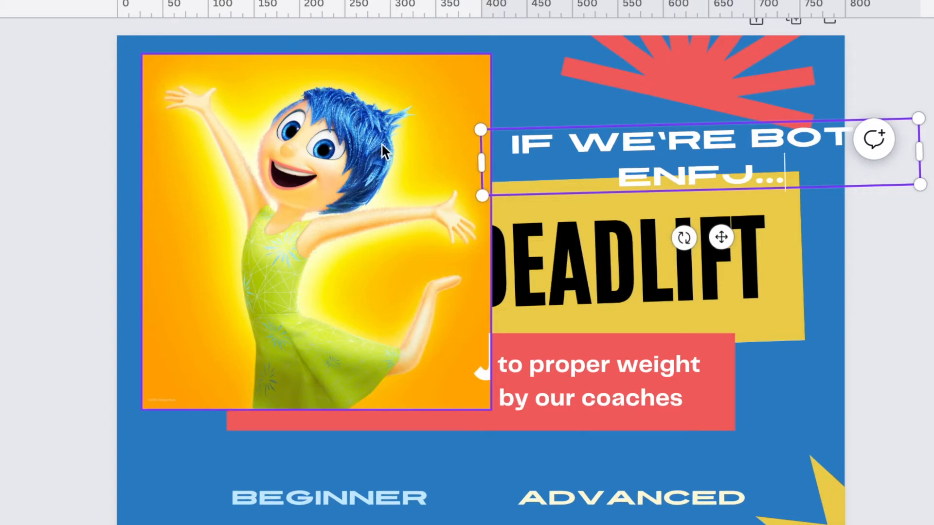
Shift the Joy picture closer to the page's upper-left corner, leaving equal margins above and beside it
left_click_drag(352, 144, 340, 133)
left_click(525, 80)
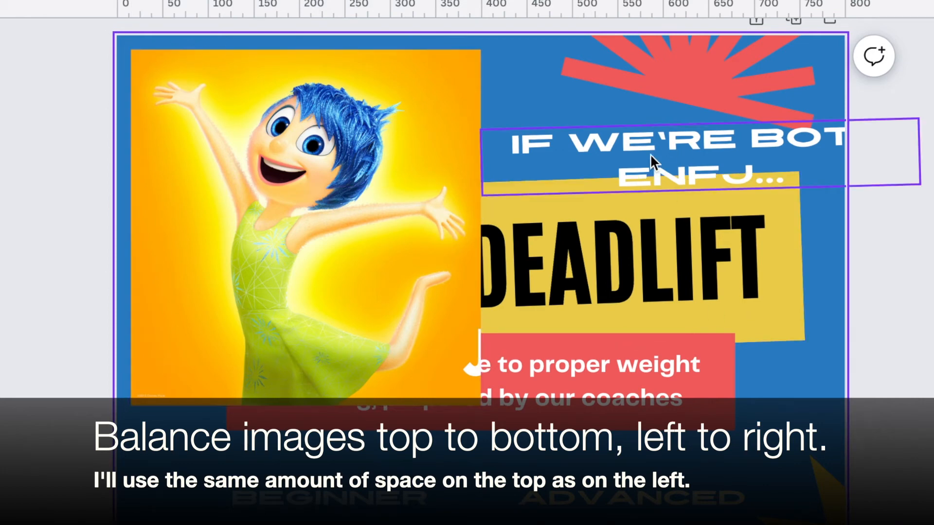
Reduce the ENFJ heading's font size and position it on one line between the picture and the page's right edge
left_click(798, 174)
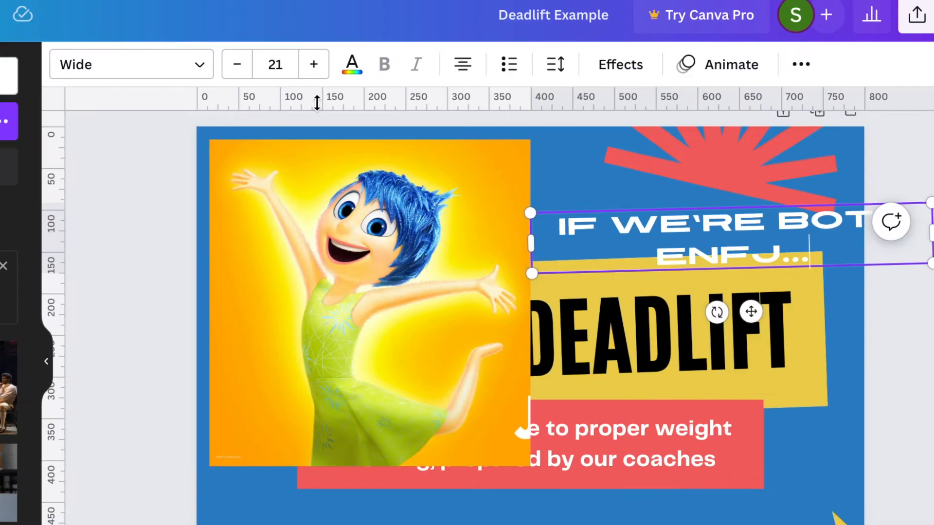
left_click(238, 68)
left_click(237, 68)
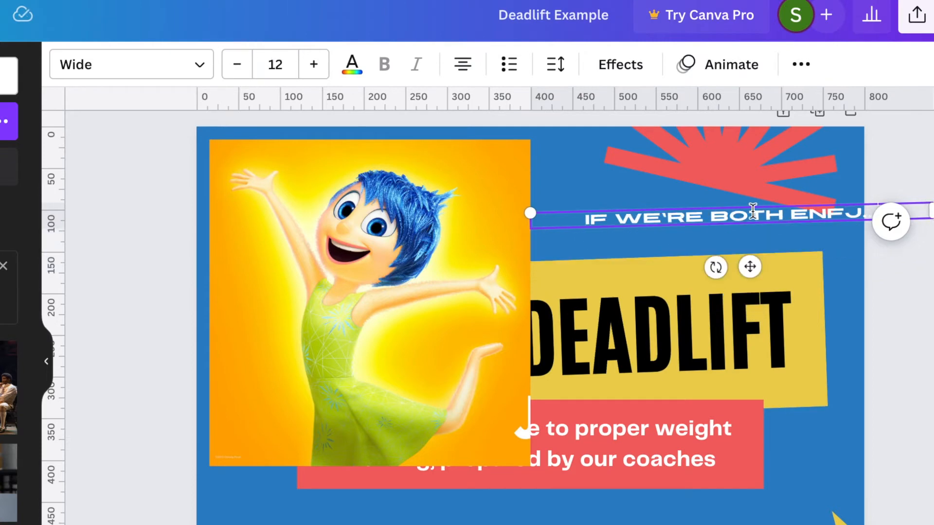
left_click_drag(576, 230, 599, 217)
left_click(314, 64)
Narrow the yellow HOW TO DEADLIFT box to fit beside the picture and delete the red subtitle box
left_click(600, 284)
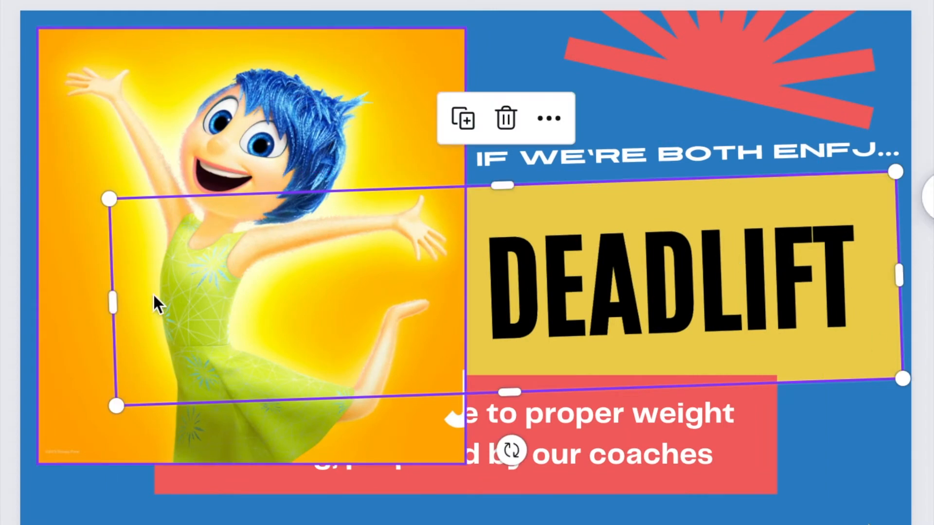
left_click_drag(114, 301, 497, 243)
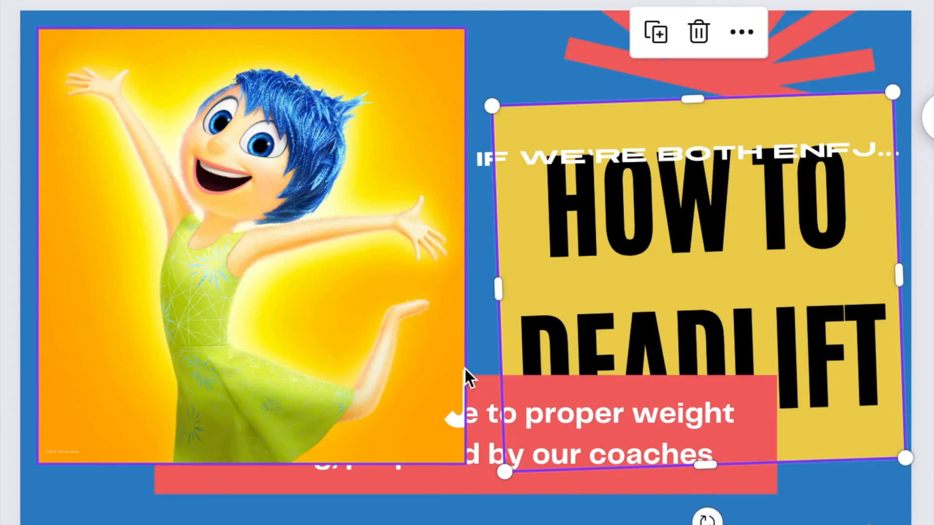
left_click(450, 489)
key("Delete")
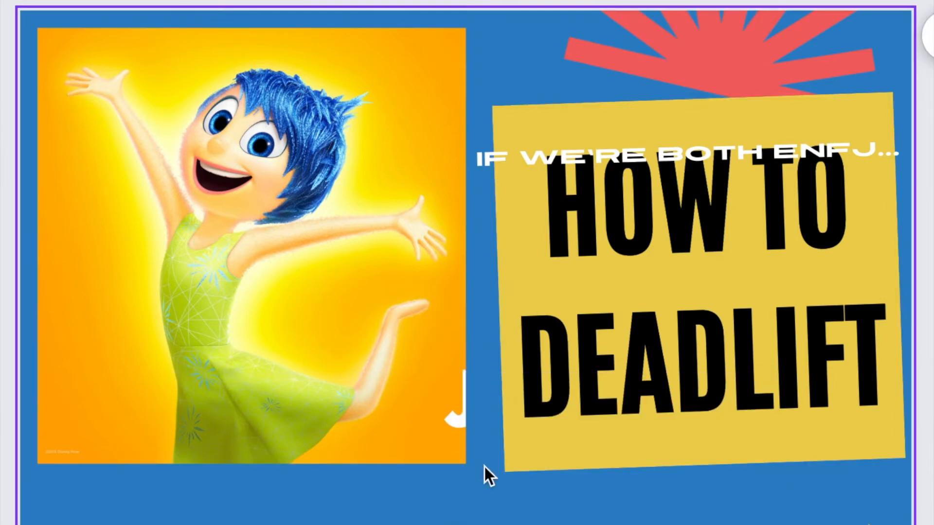
Move the yellow title box below the ENFJ heading and replace its text with "AM I JOYFUL?"
left_click_drag(705, 299, 709, 381)
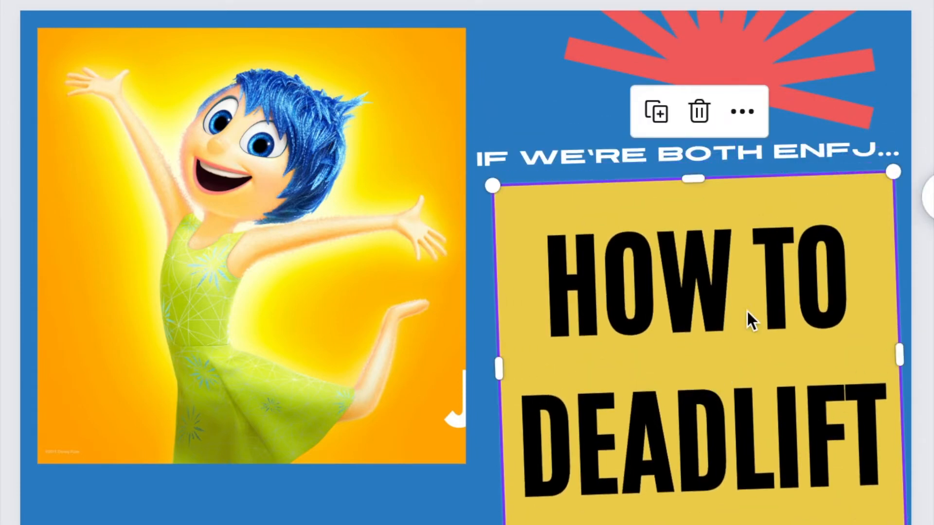
left_click(885, 447)
key("BackSpace")
key("BackSpace")
key("BackSpace")
key("BackSpace")
key("BackSpace")
key("BackSpace")
key("BackSpace")
key("BackSpace")
key("BackSpace")
key("BackSpace")
key("BackSpace")
key("BackSpace")
key("BackSpace")
key("BackSpace")
key("BackSpace")
type("AM I JOYFUL?")
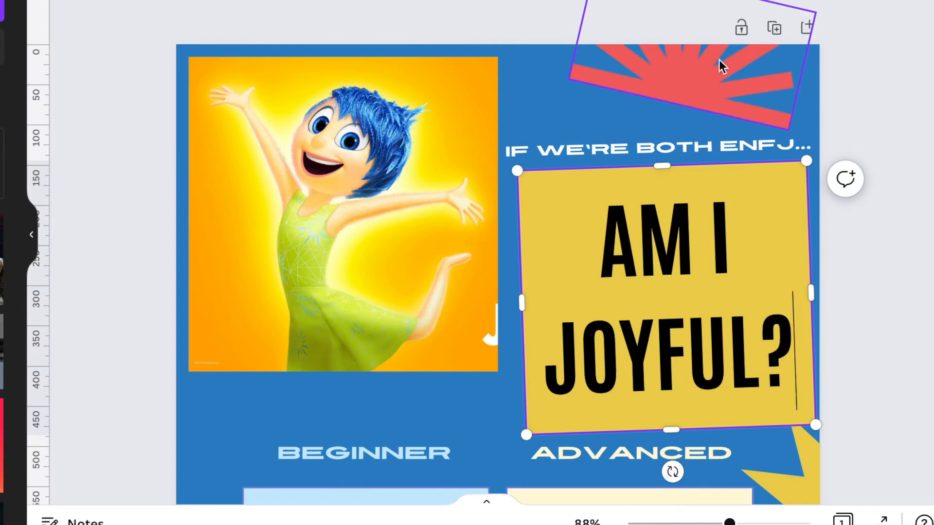
Move the red sunburst and the ENFJ heading slightly higher on the page
left_click(697, 92)
left_click_drag(696, 93, 696, 73)
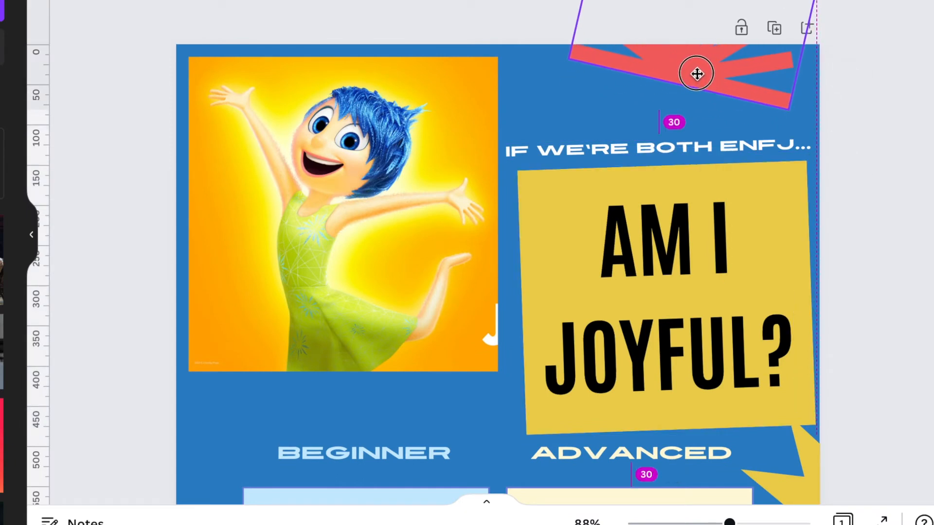
left_click(594, 146)
left_click_drag(594, 146, 594, 127)
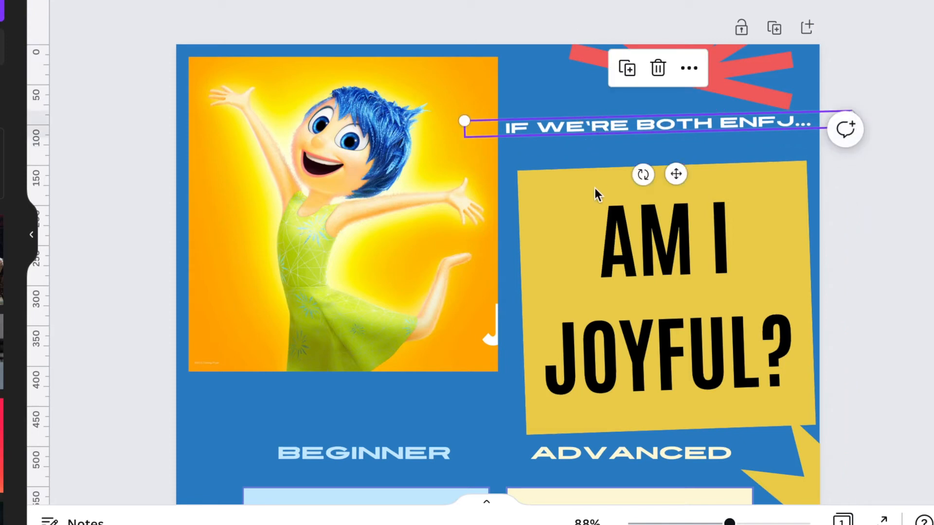
Move the yellow AM I JOYFUL? box up and slightly left so it is centered beneath the ENFJ heading
left_click_drag(583, 198, 571, 171)
left_click(917, 84)
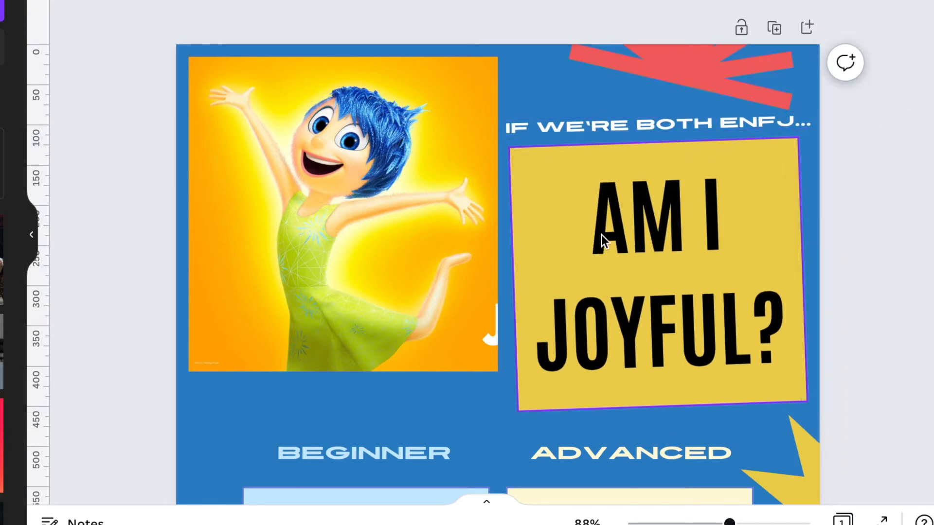
mouse_move(578, 171)
left_mouse_down()
mouse_move(647, 166)
mouse_move(446, 167)
mouse_move(571, 166)
left_mouse_up()
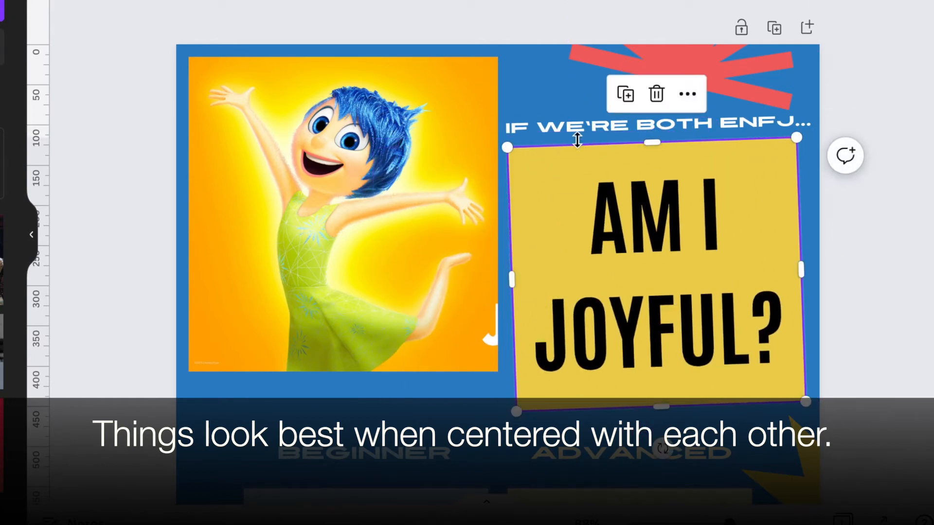
left_click(661, 164)
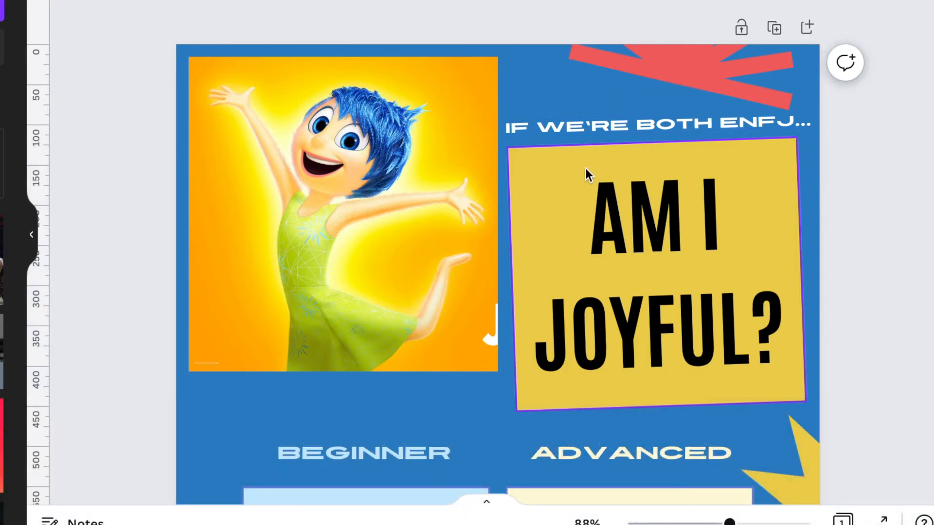
Move the IF WE'RE BOTH ENFJ... heading up over the red sunburst and send the sunburst backward behind the heading text
left_click_drag(598, 125, 597, 83)
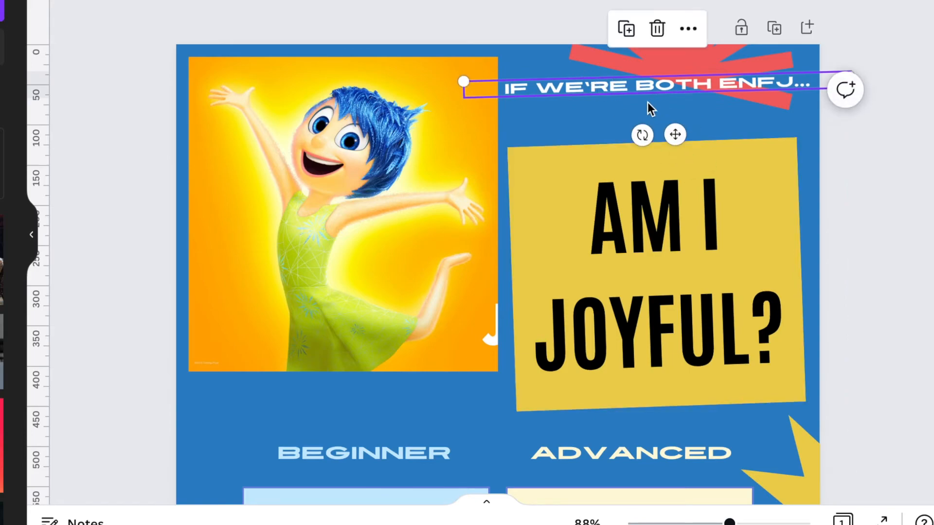
left_click(651, 67)
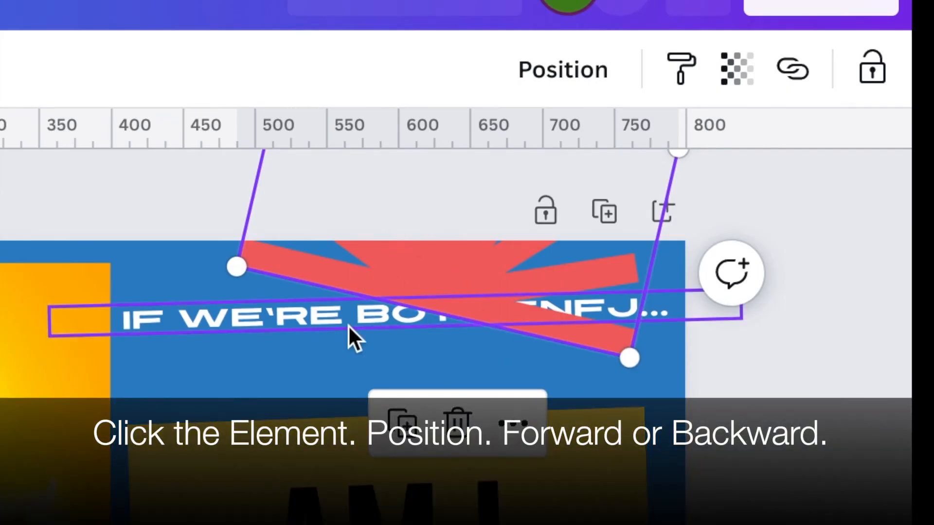
left_click(421, 263)
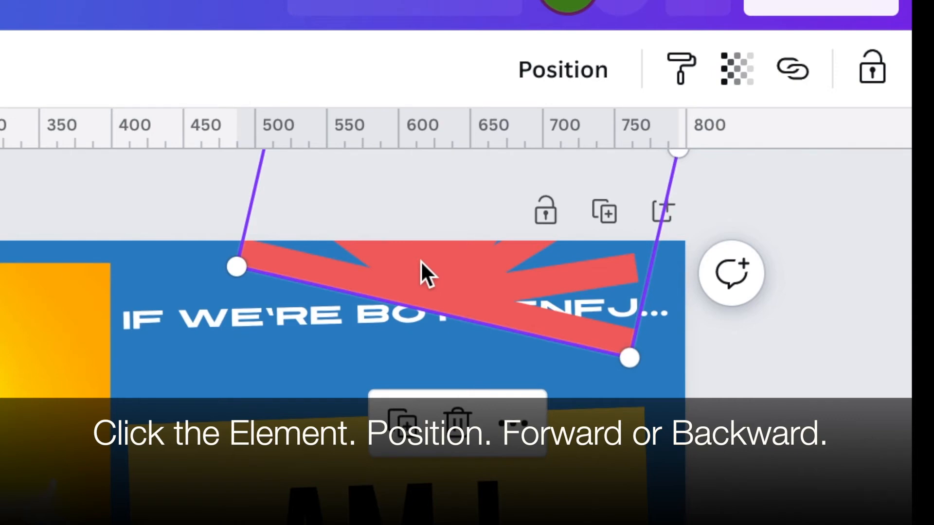
left_click(555, 86)
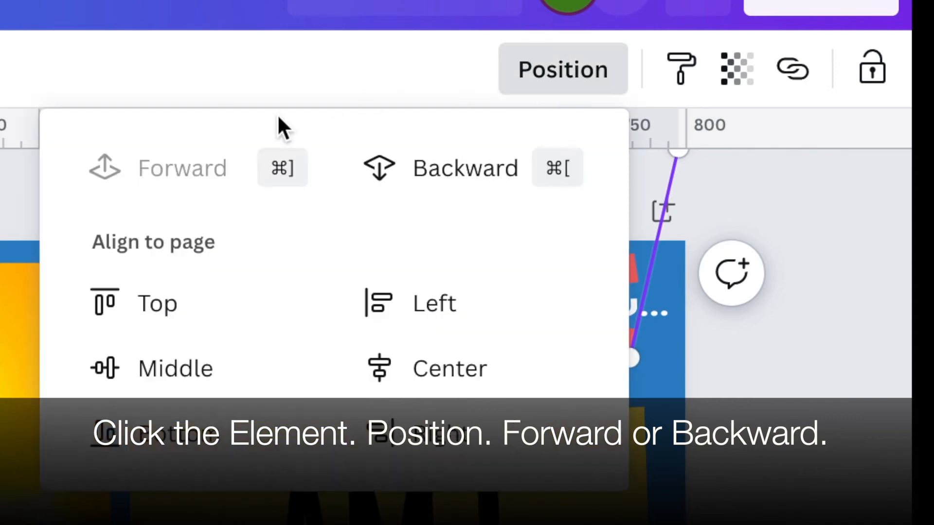
left_click(457, 179)
key("Escape")
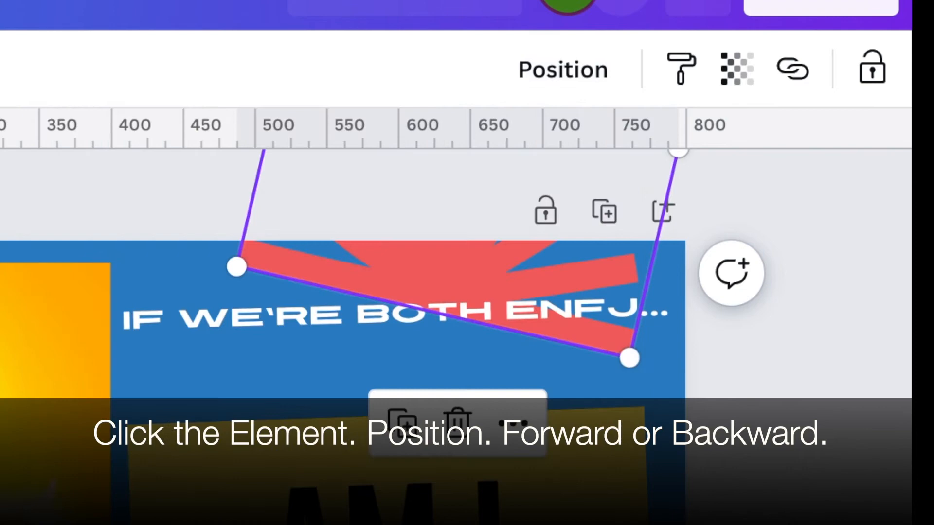
Move the ENFJ heading and the red sunburst down so they sit just above the yellow AM I JOYFUL? box
left_click(751, 475)
left_click_drag(396, 310, 396, 354)
left_click_drag(515, 282, 504, 358)
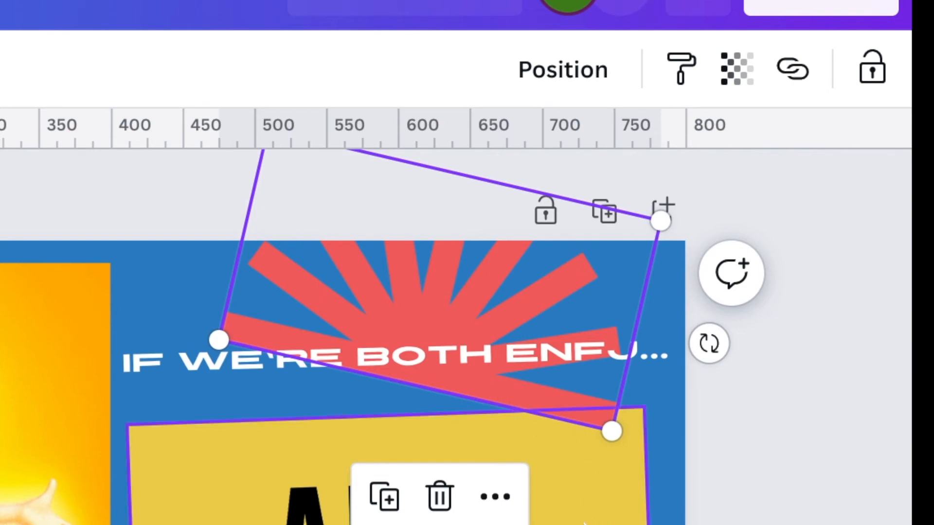
left_click(572, 487)
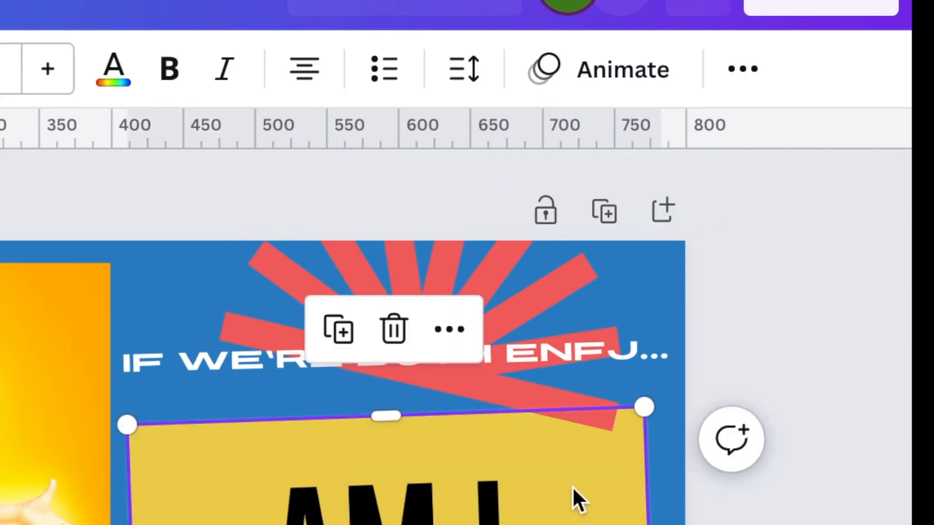
left_click(445, 234)
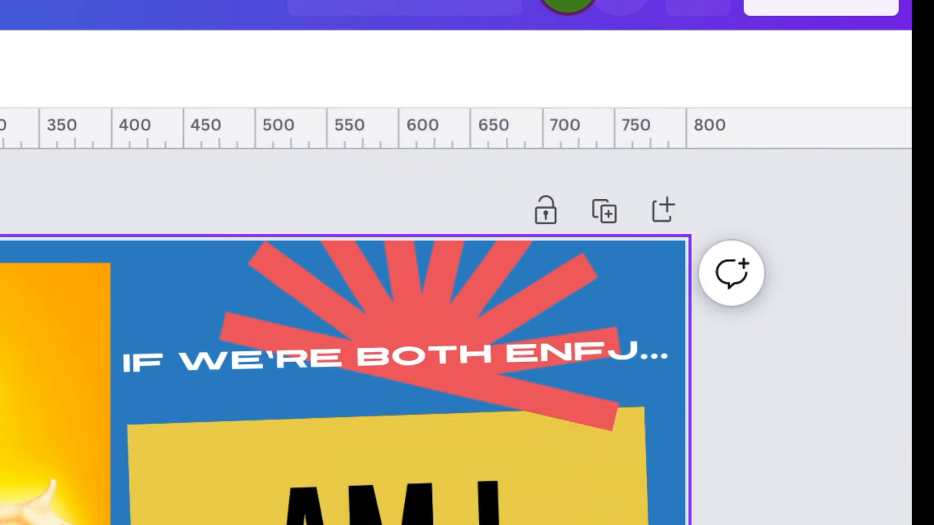
left_click(389, 506)
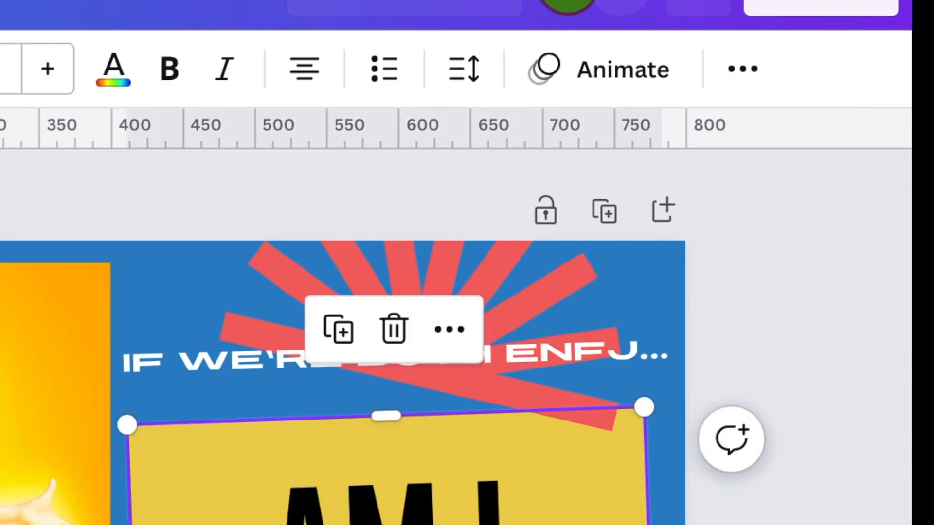
mouse_move(802, 127)
left_mouse_down()
mouse_move(778, 132)
mouse_move(802, 125)
left_mouse_up()
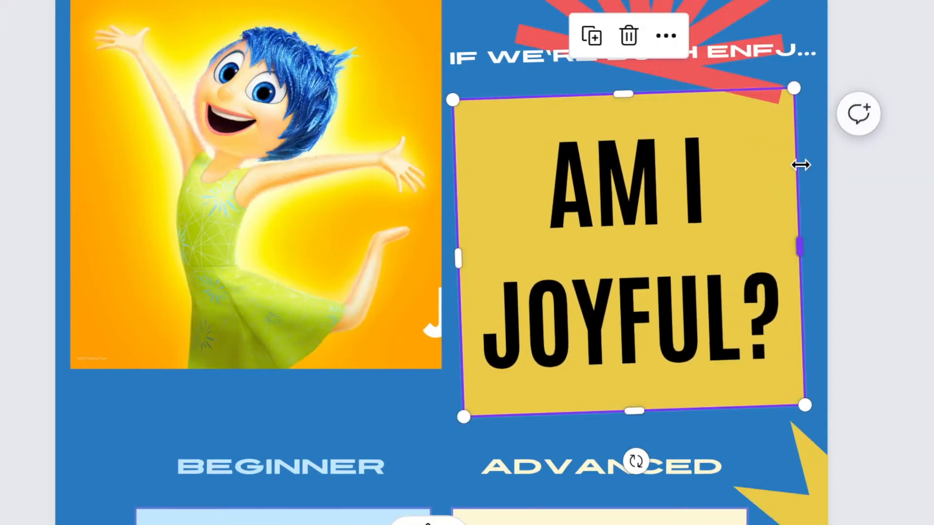
left_click(900, 375)
Send the red sunburst backward so its lower ray sits behind the yellow AM I JOYFUL? box
left_click(712, 35)
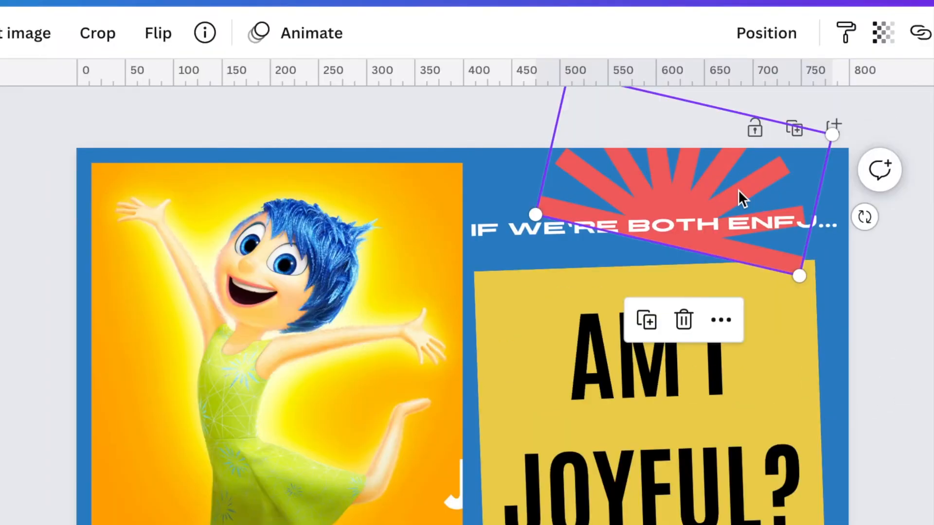
left_click(772, 38)
left_click(701, 99)
left_click(927, 365)
left_click(932, 344)
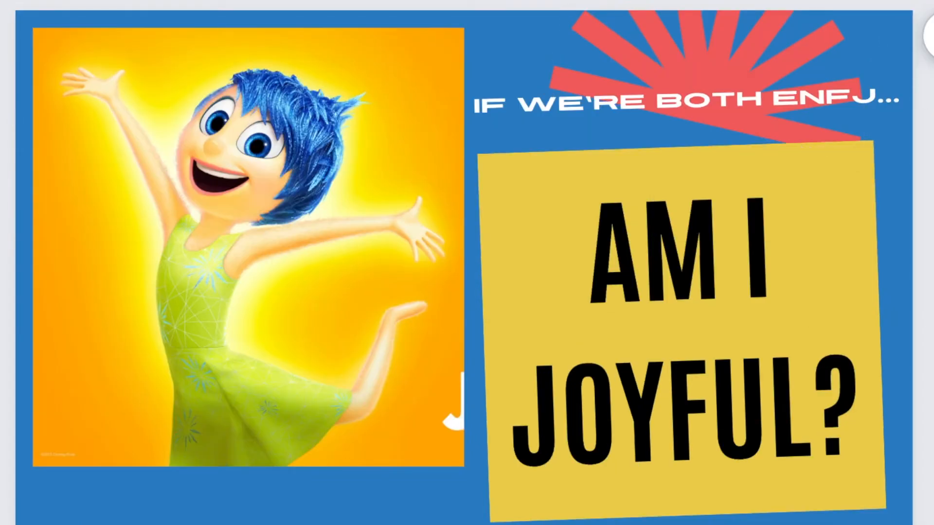